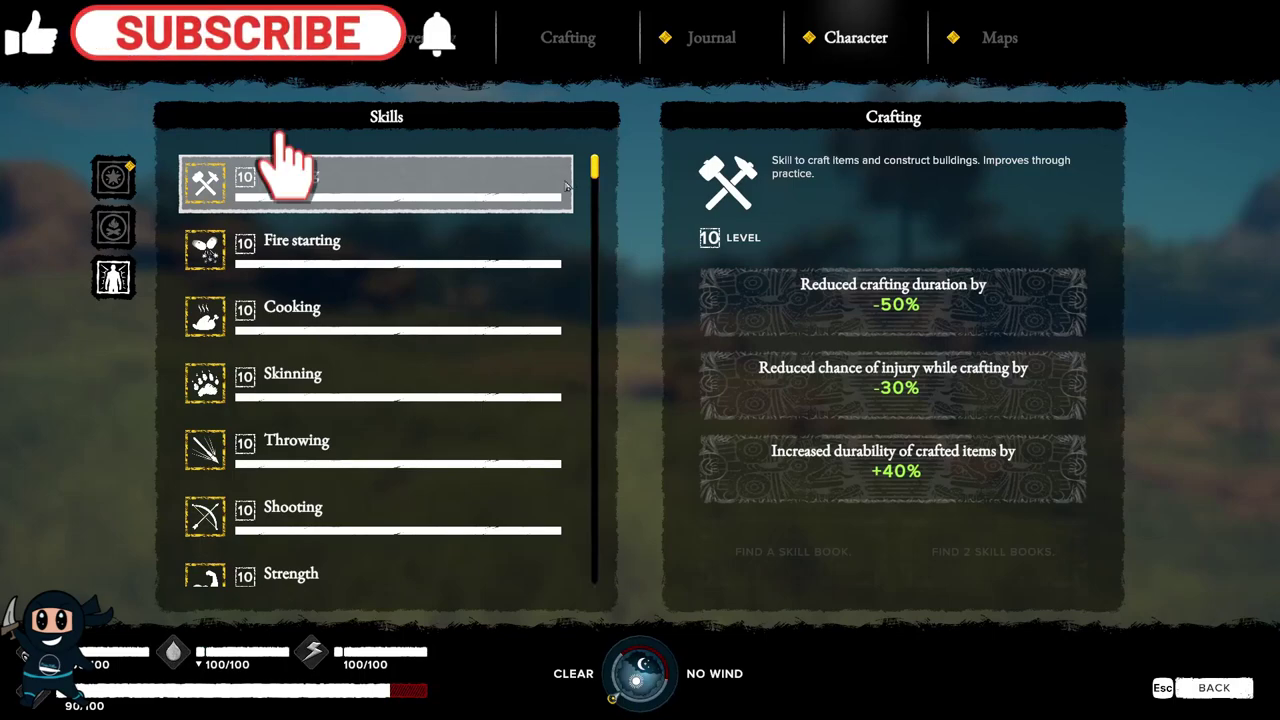
Review the level-10 bonuses of Fire starting, Cooking, Skinning, Throwing, Shooting and Strength.
key(Down)
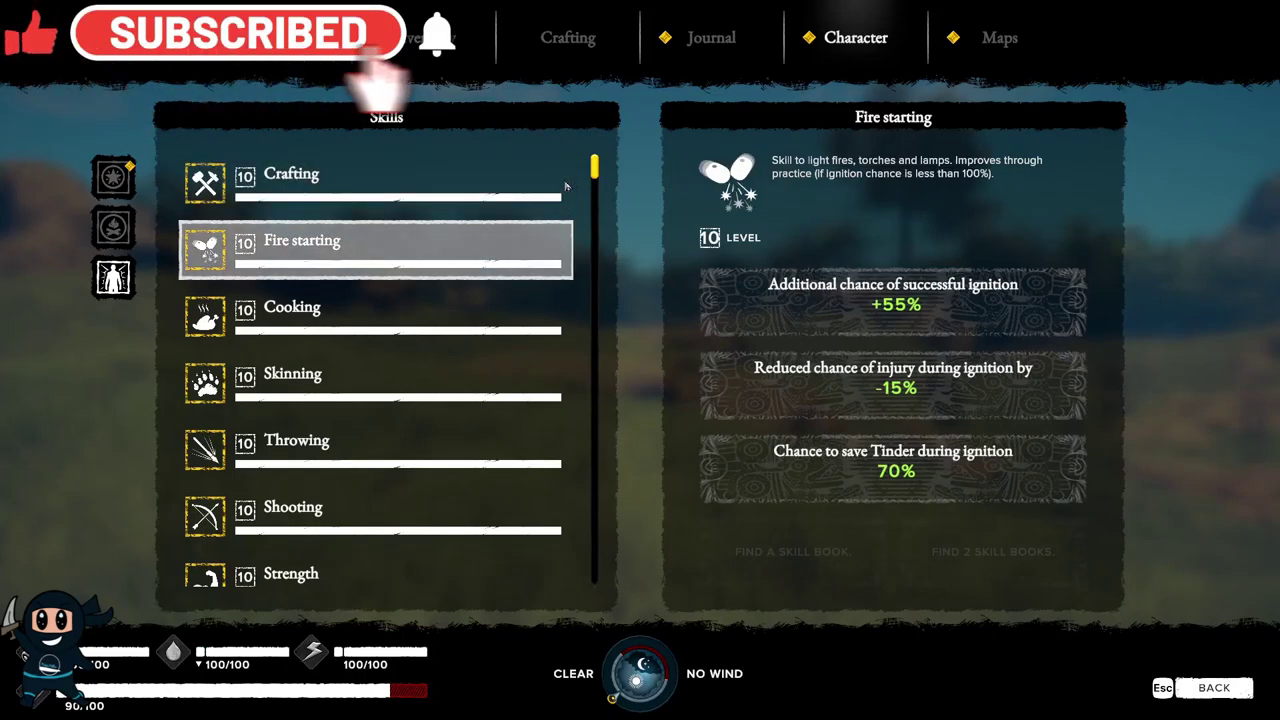
key(Down)
key(Down)
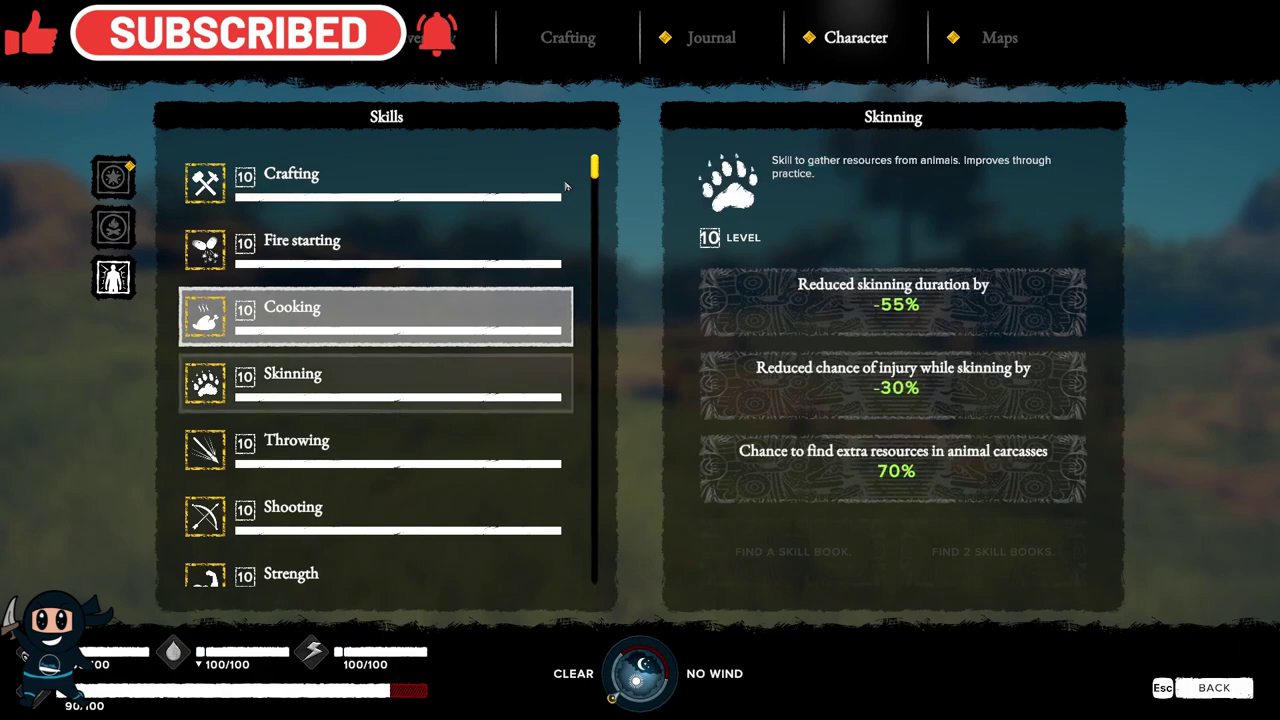
key(Down)
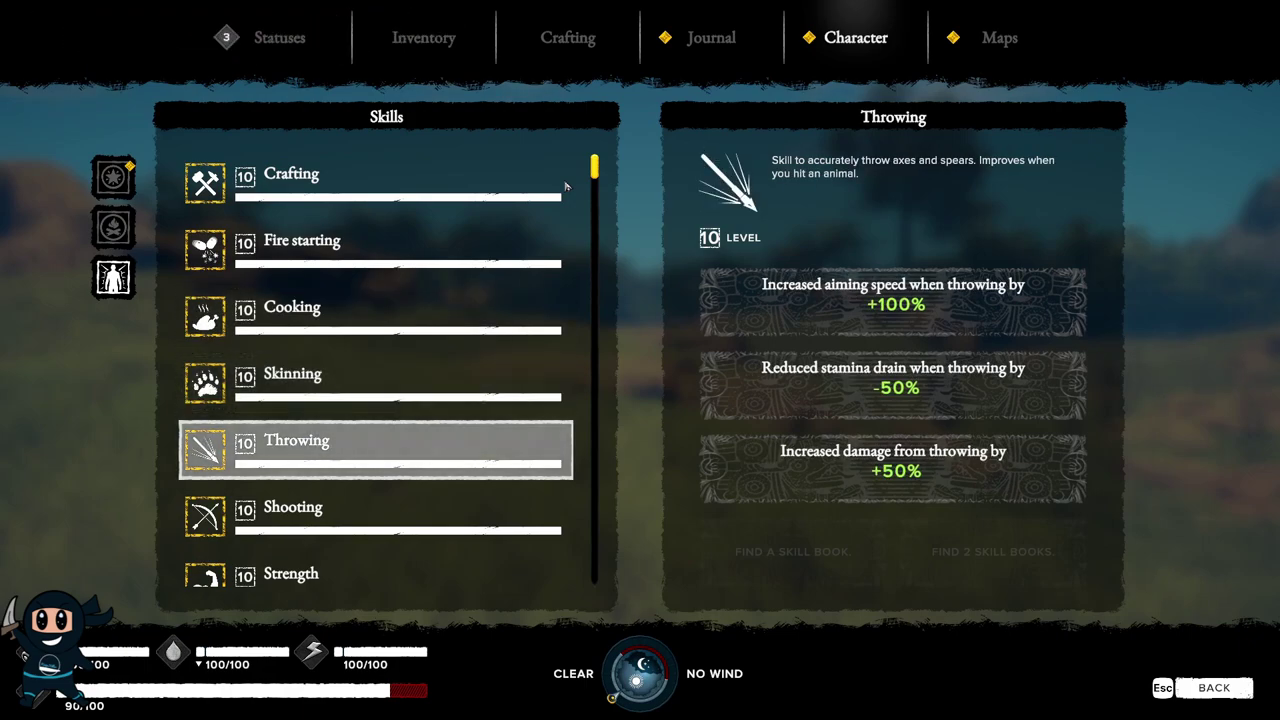
key(Down)
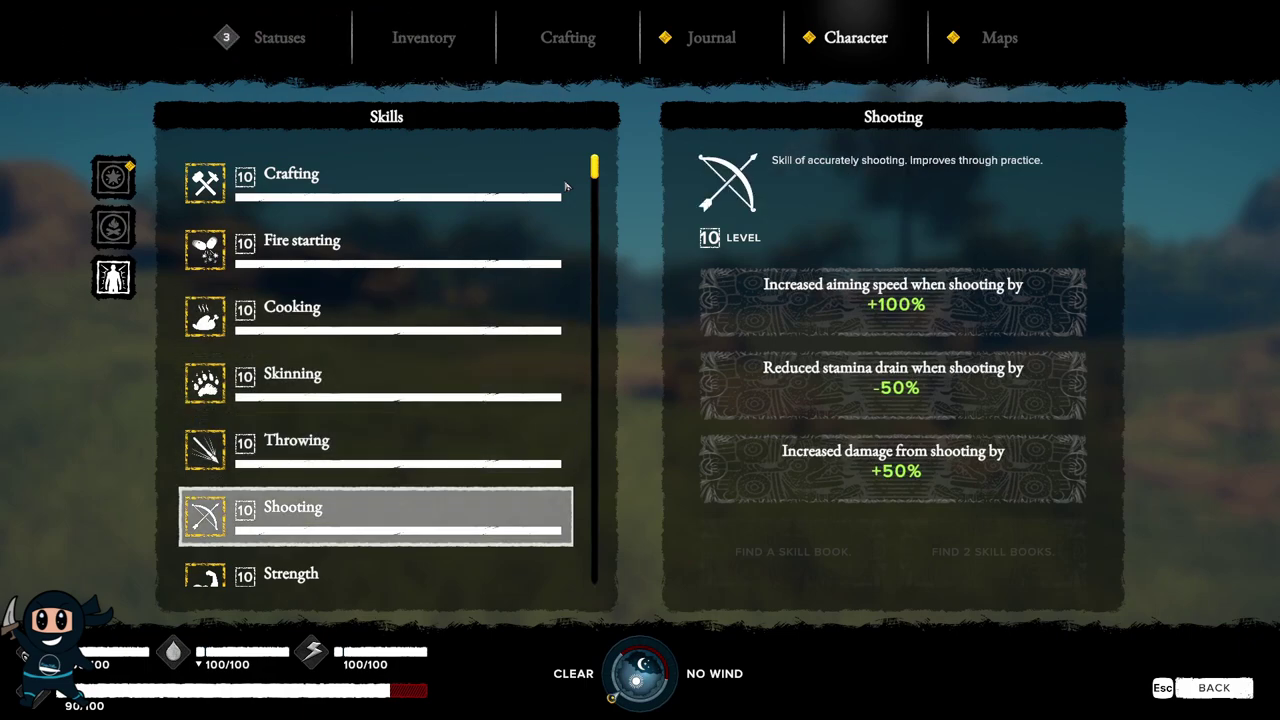
key(Down)
key(Down)
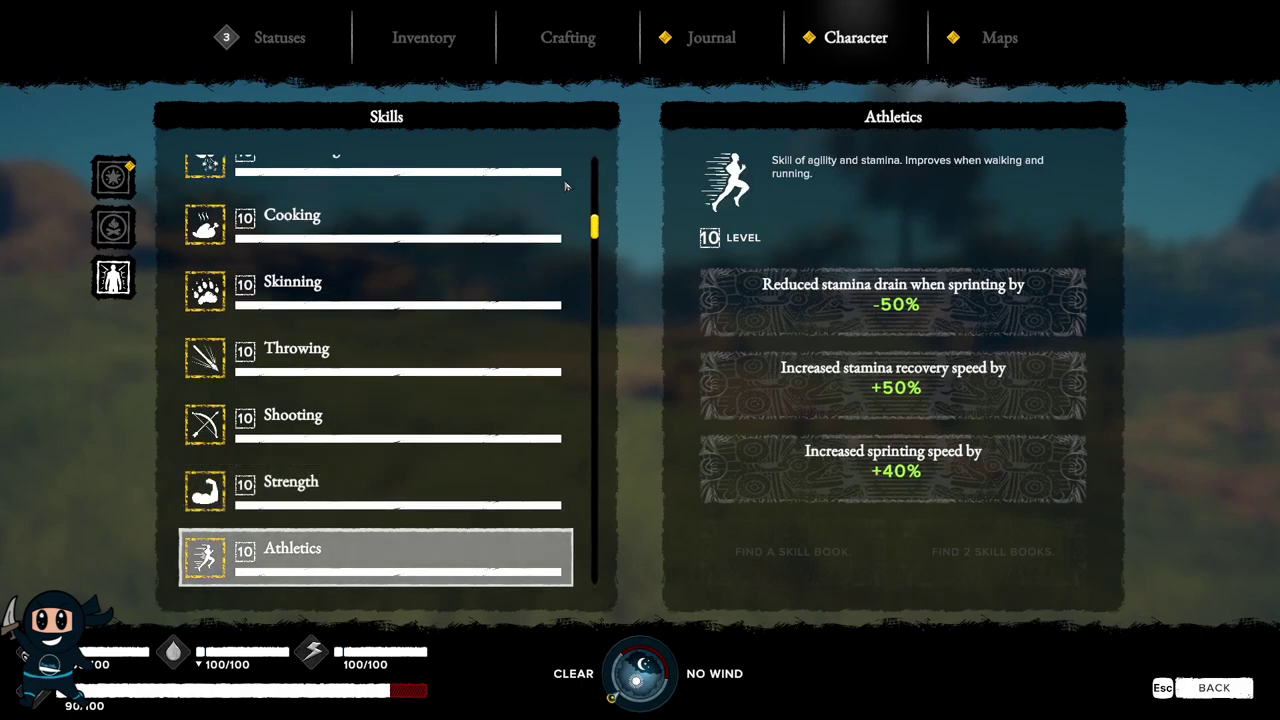
Review the bonuses of Swimming, Drying, Mapping, Sailing and Repairing, then reselect Crafting.
key(Down)
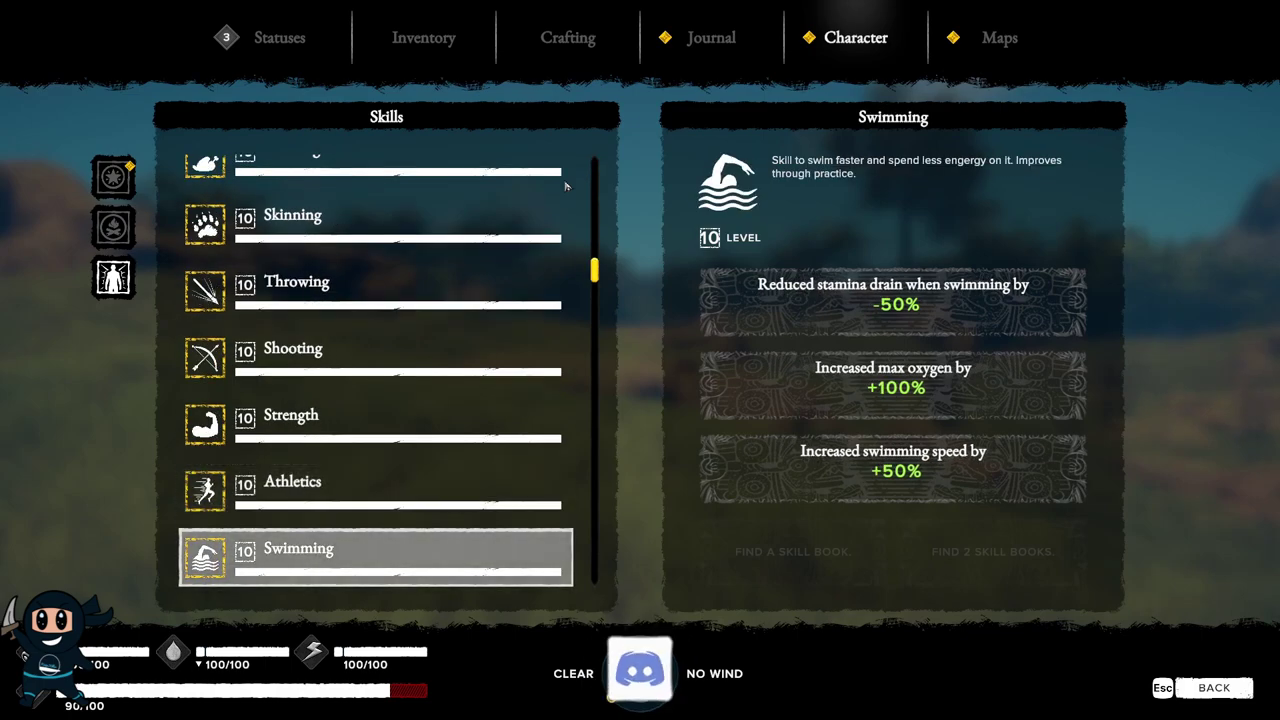
key(Down)
key(Down)
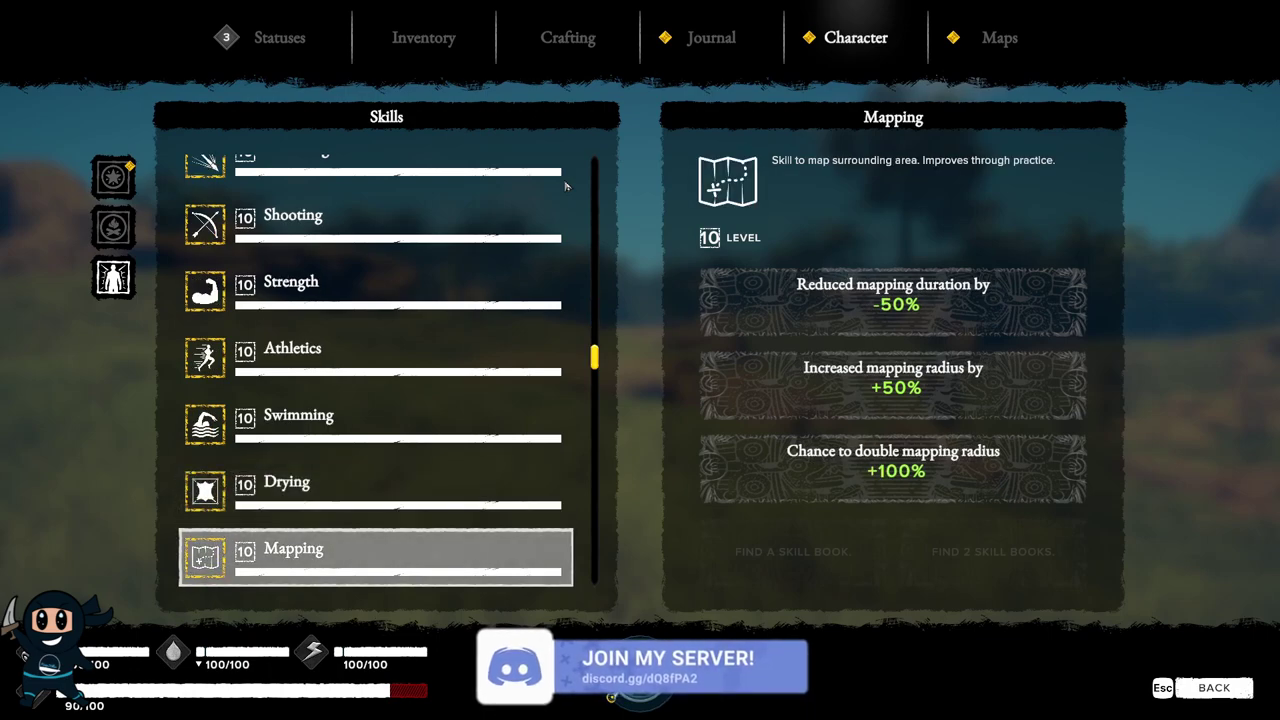
key(Down)
key(Down)
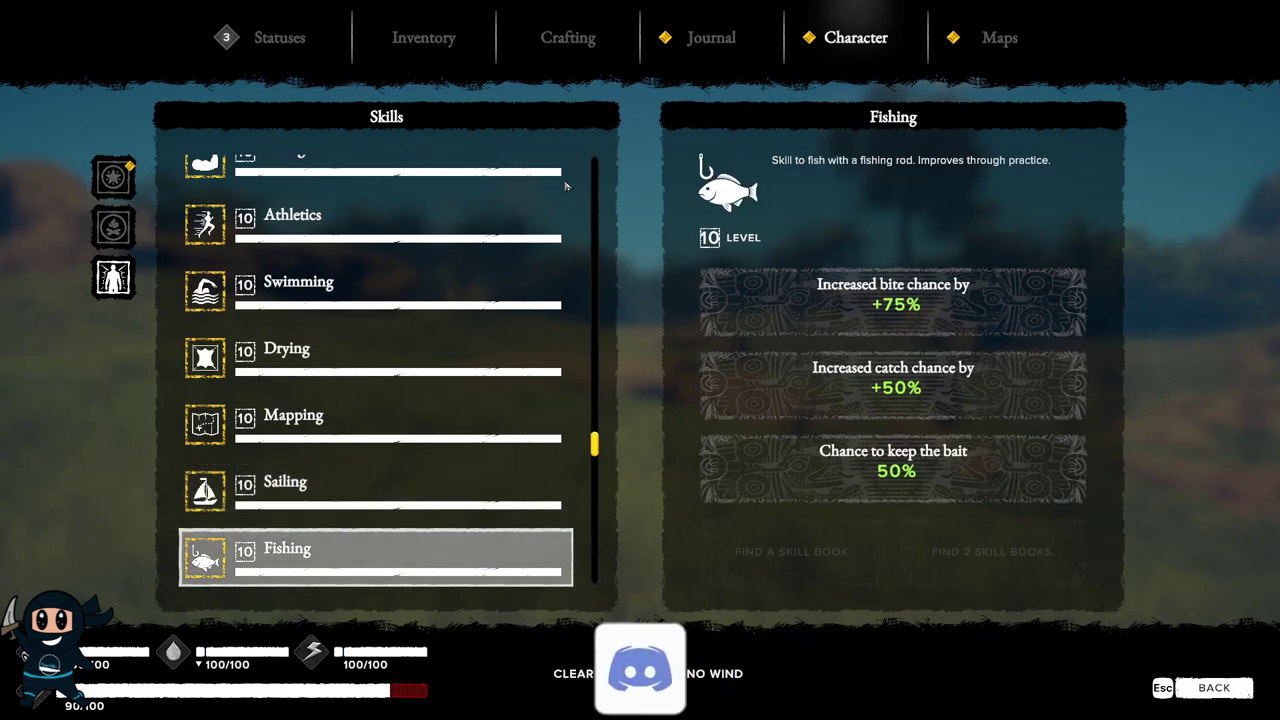
key(Down)
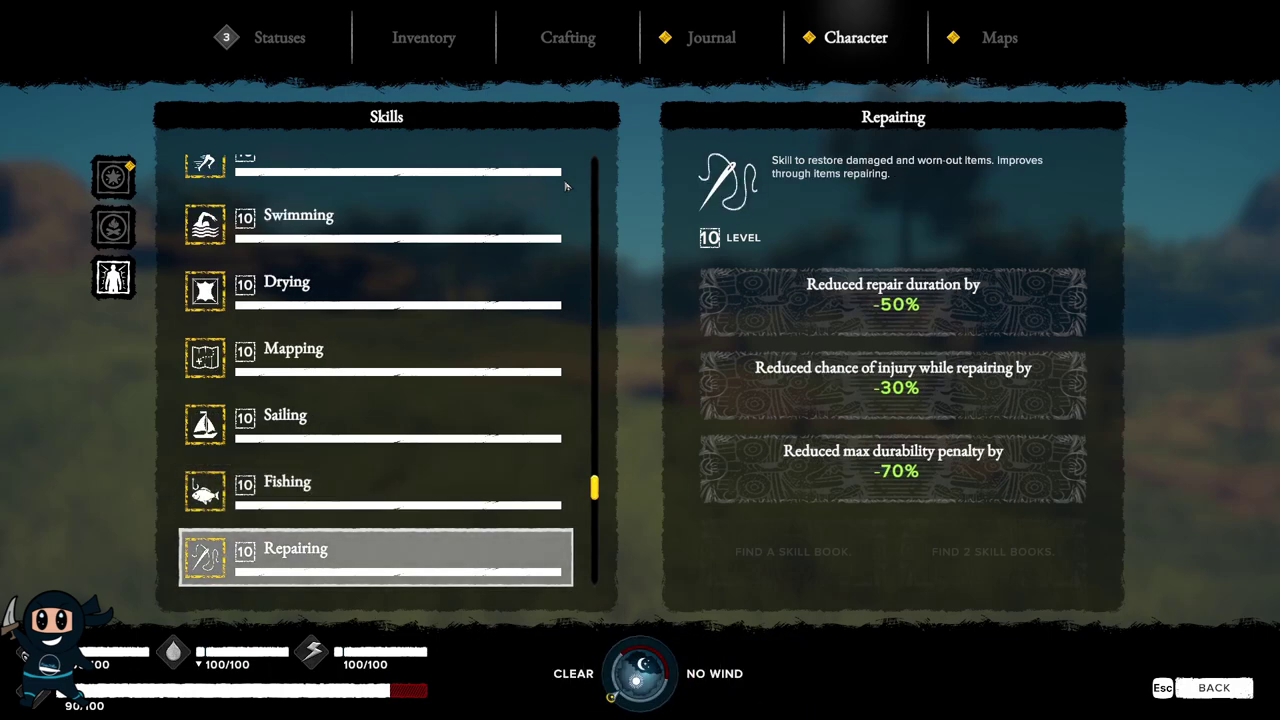
key(Down)
key(Down)
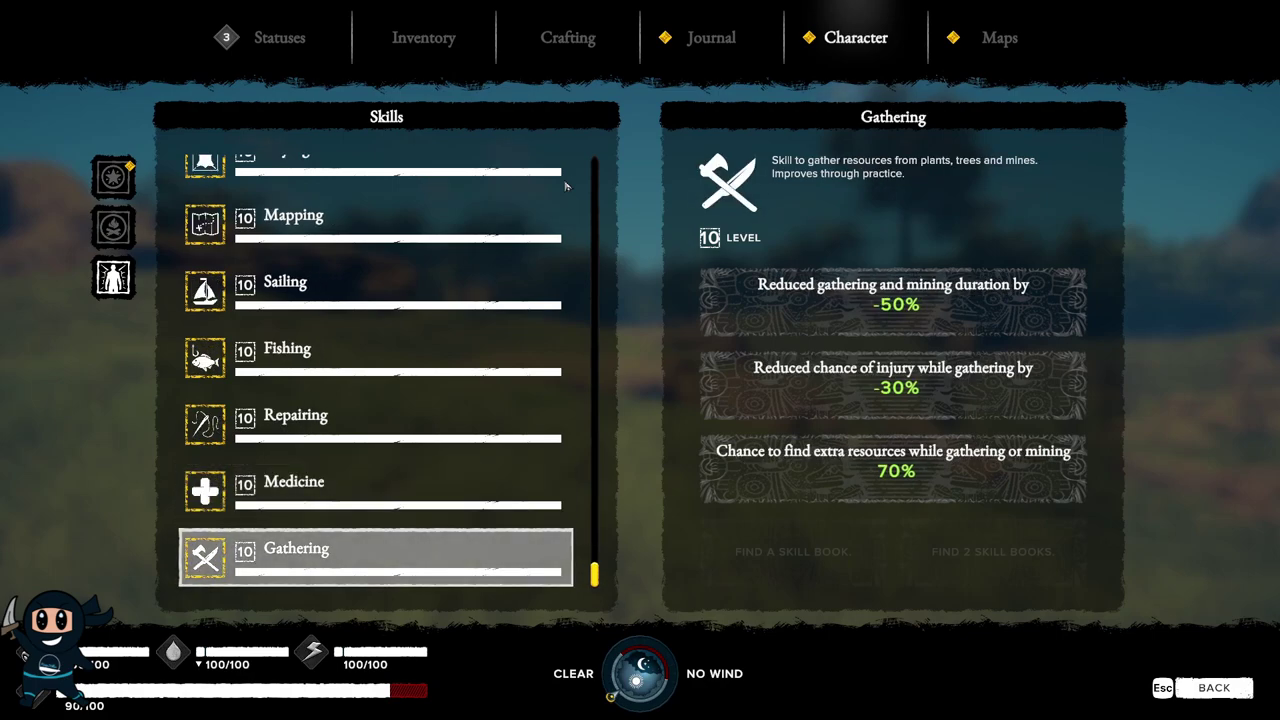
drag(595, 575, 595, 165)
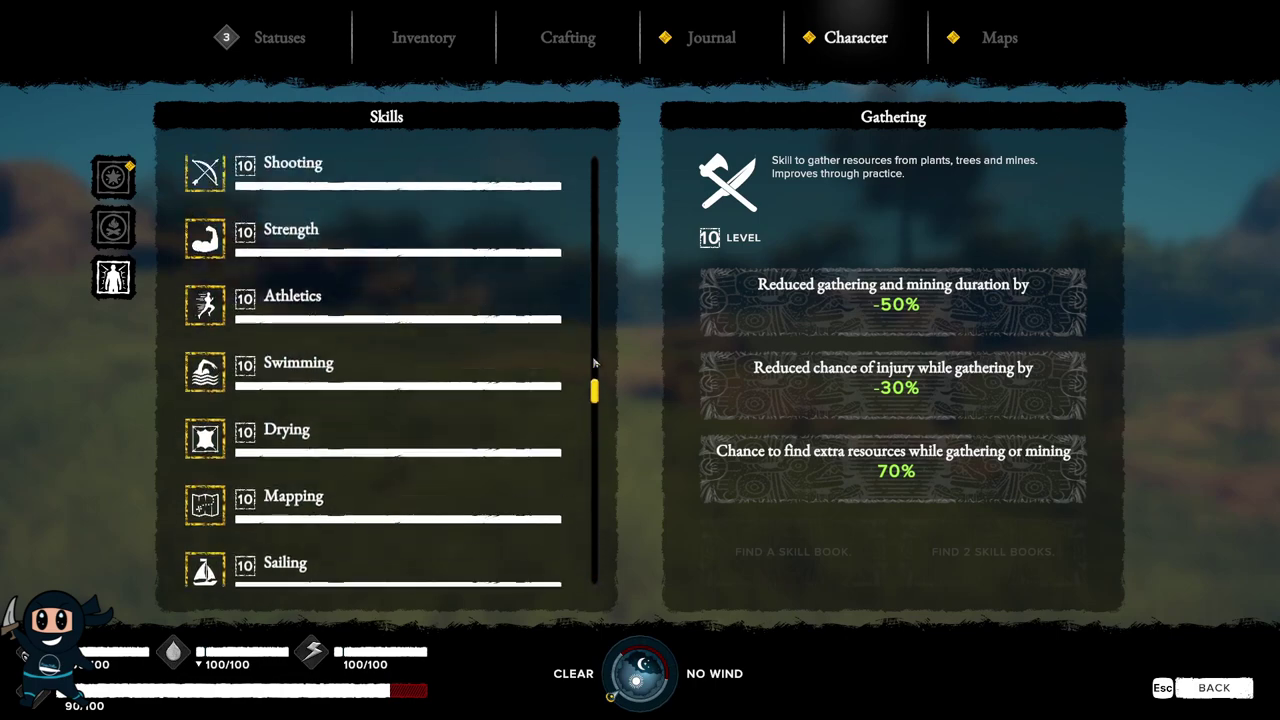
click(372, 210)
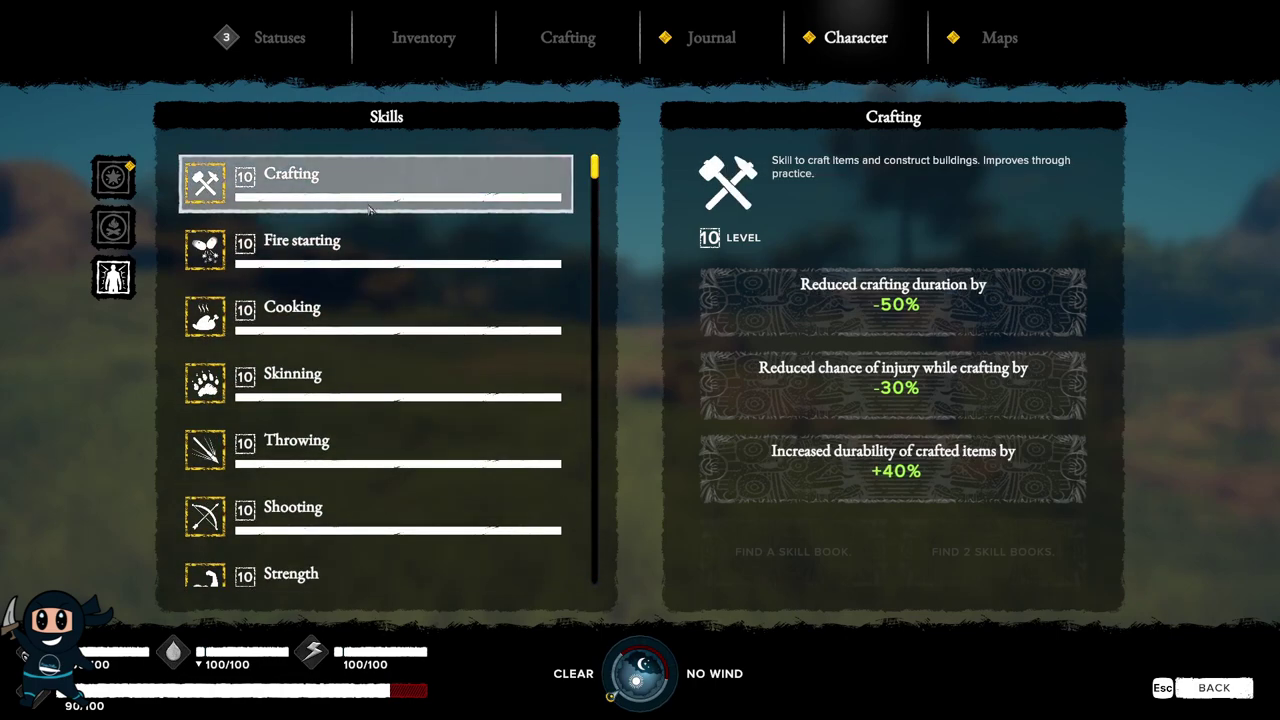
Open the Island of Hope map, view the wider Bird Region map, and return to the island.
key(m)
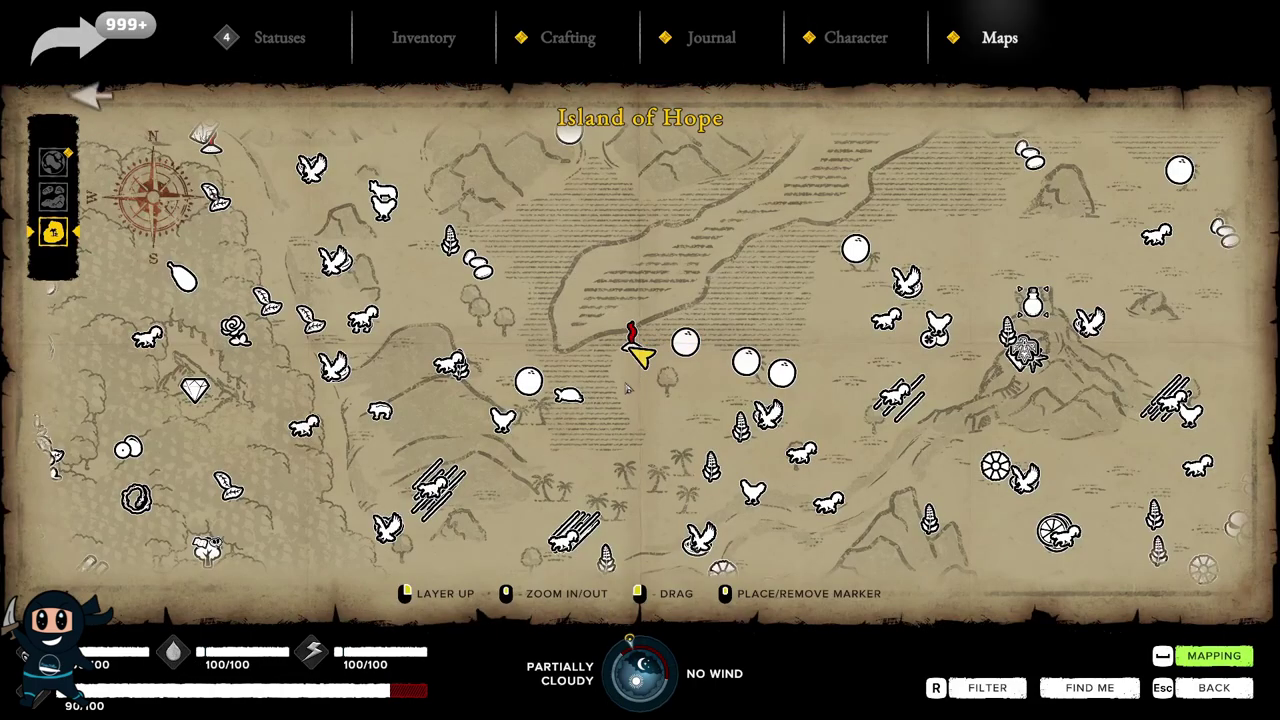
key(q)
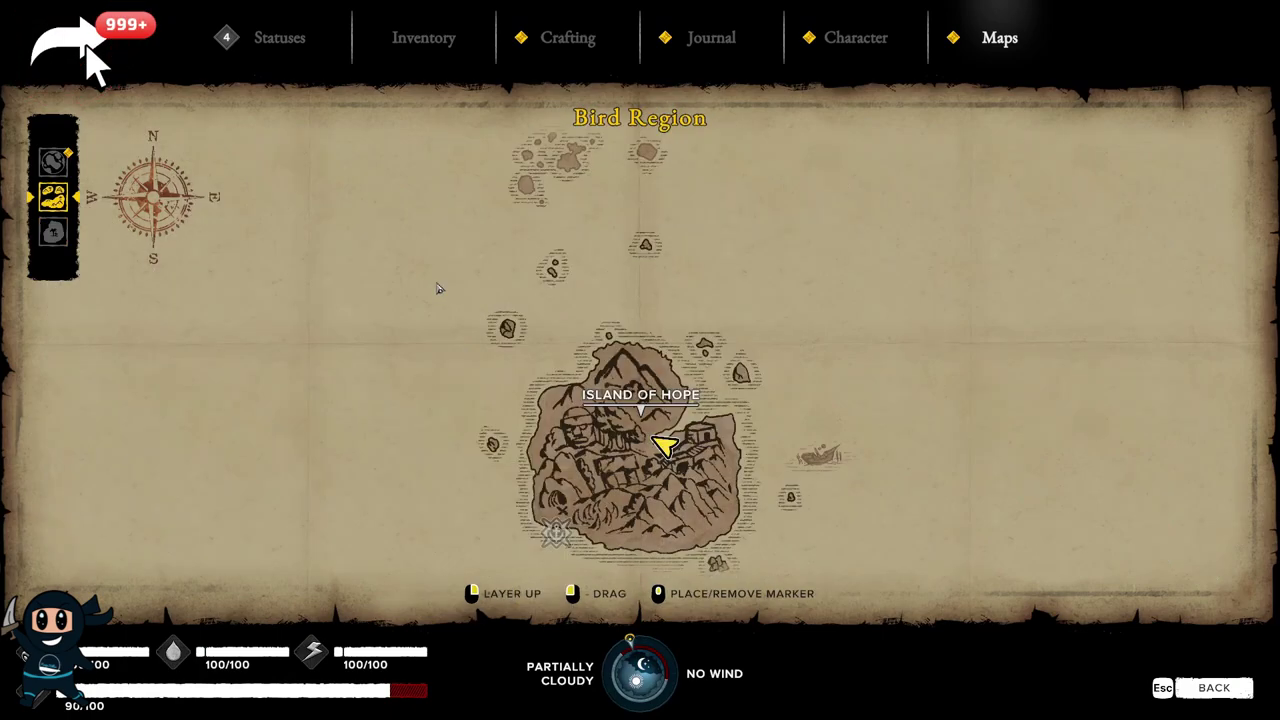
click(660, 440)
scroll(612, 430, down, 2)
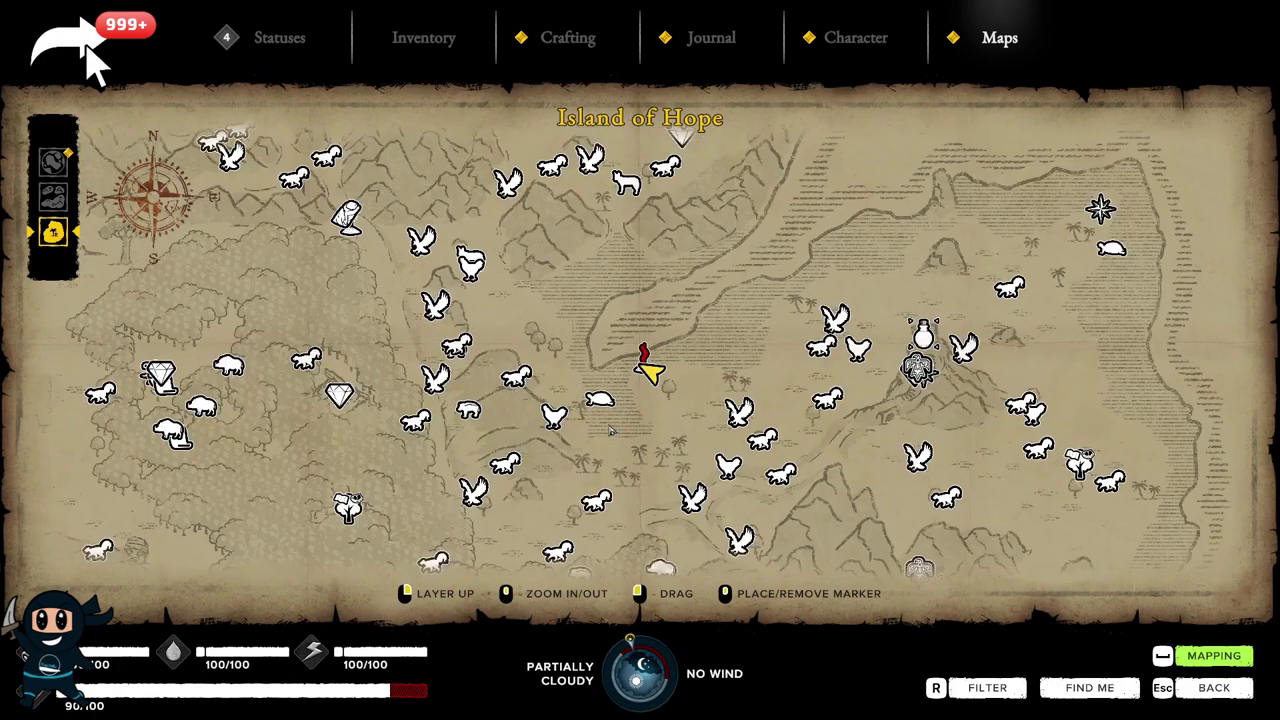
scroll(640, 400, down, 1)
scroll(660, 390, down, 1)
scroll(675, 355, down, 1)
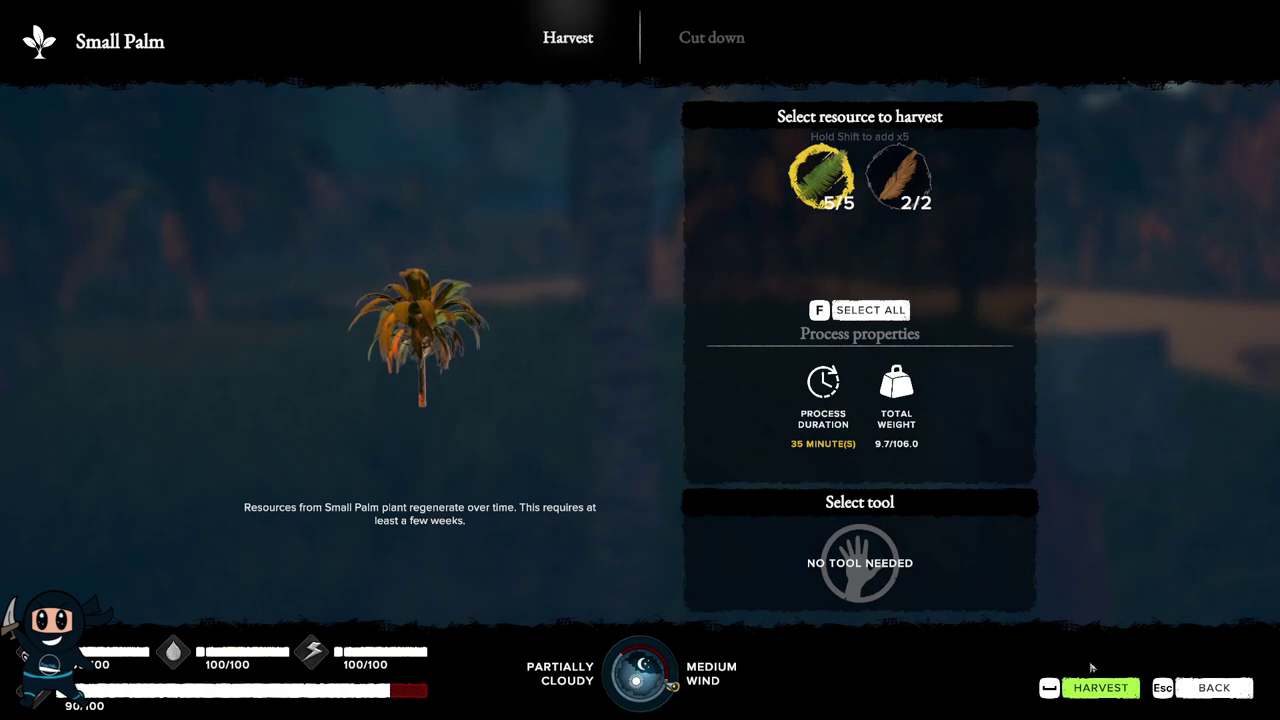
Harvest all leaves from the small palm: narrow leaves x5 and yellow leaves x3.
click(1100, 687)
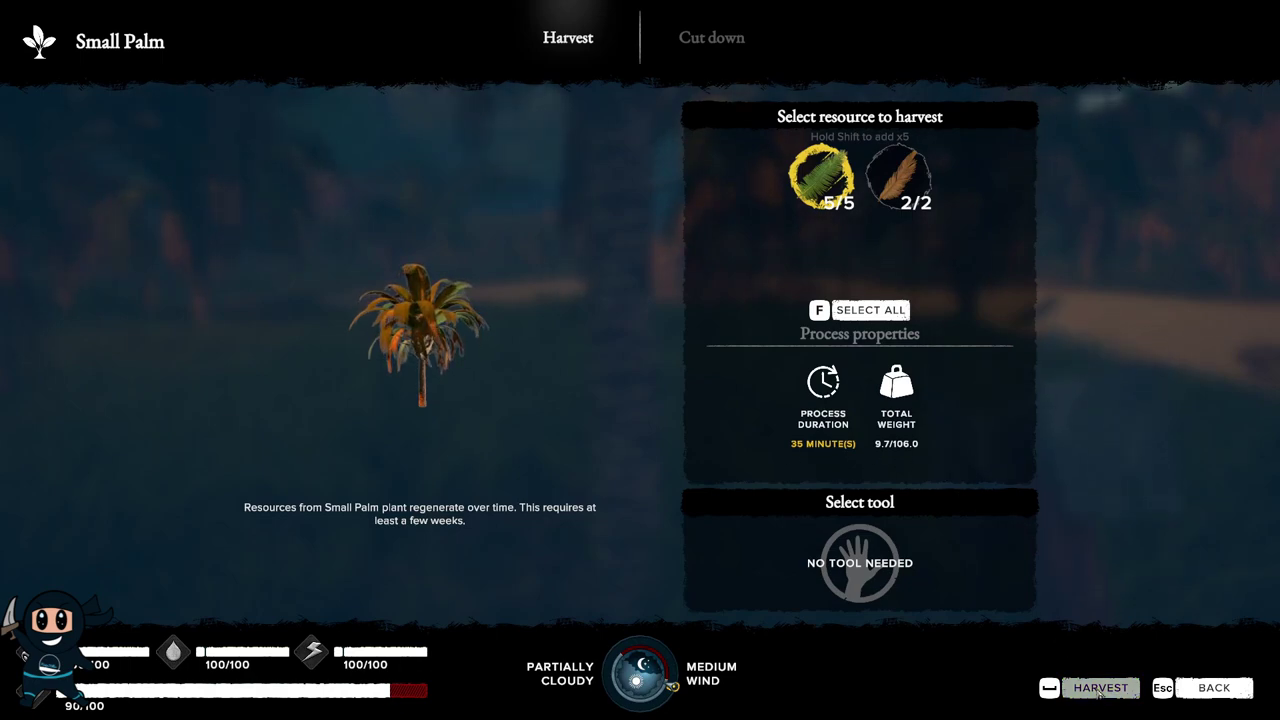
key(e)
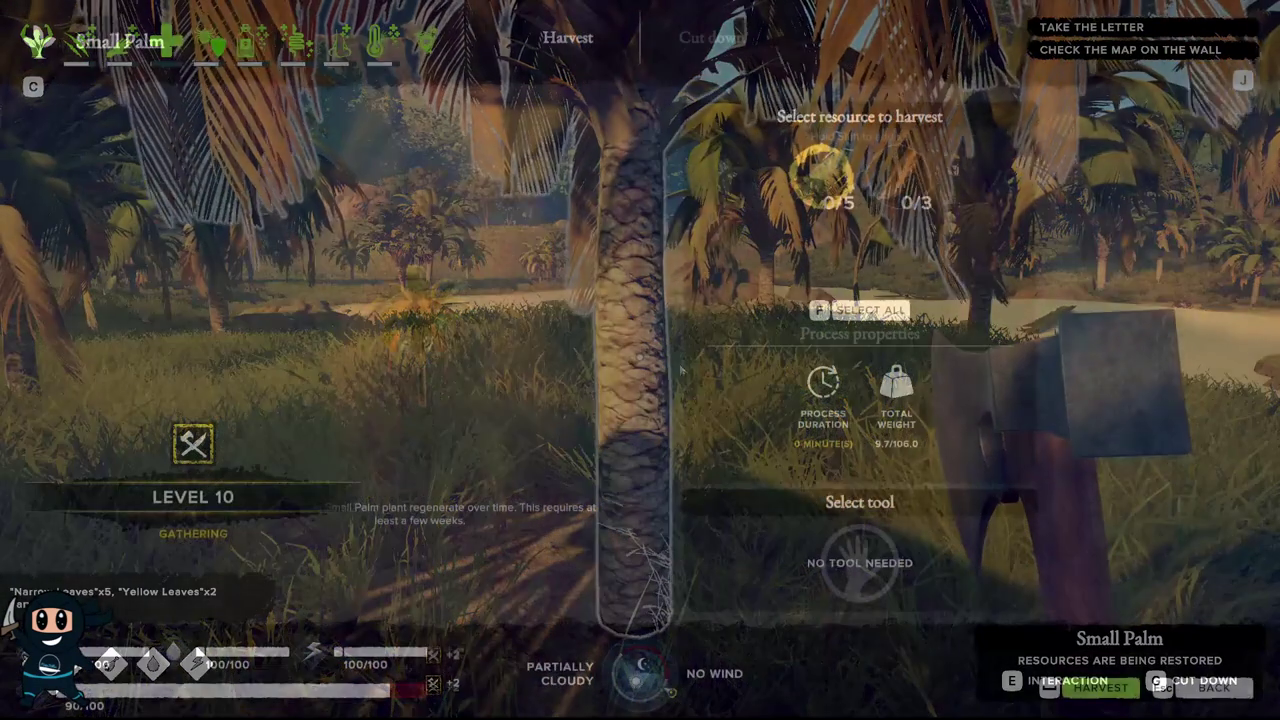
key(f)
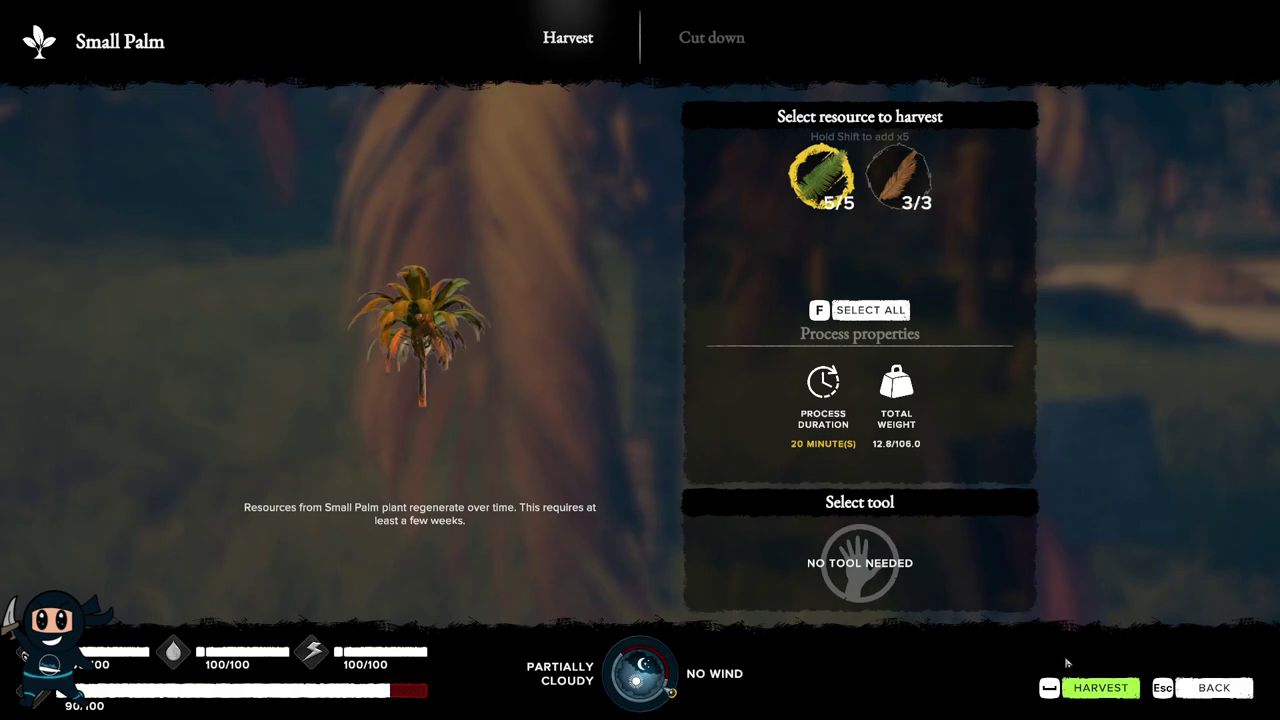
click(1100, 687)
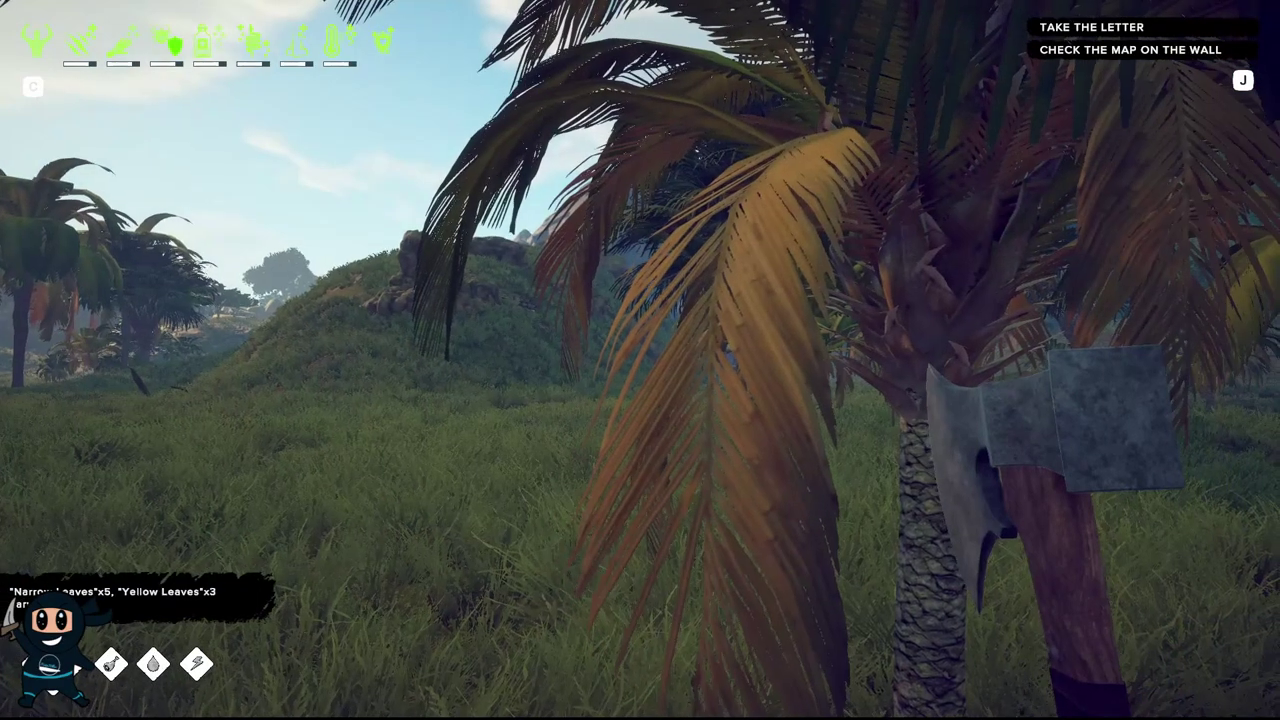
Read the book Letters to Lucilius from the inventory.
key(Tab)
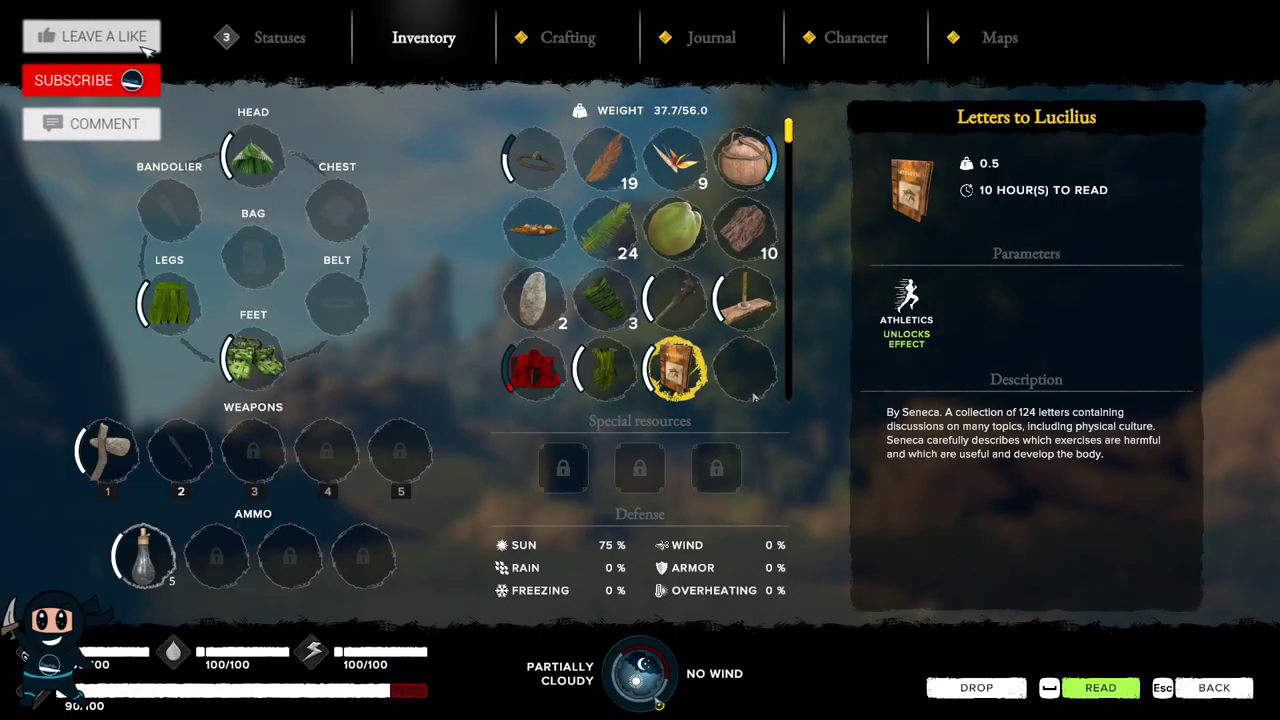
scroll(754, 395, down, 3)
key(r)
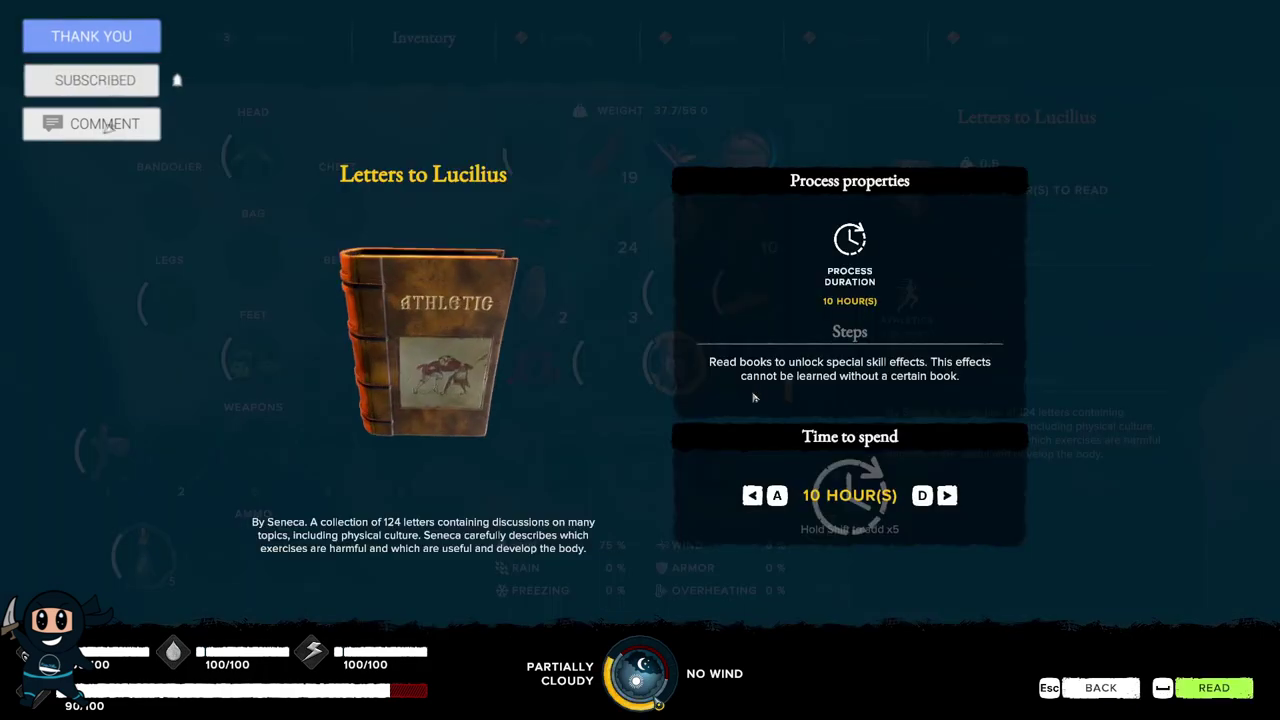
key(Return)
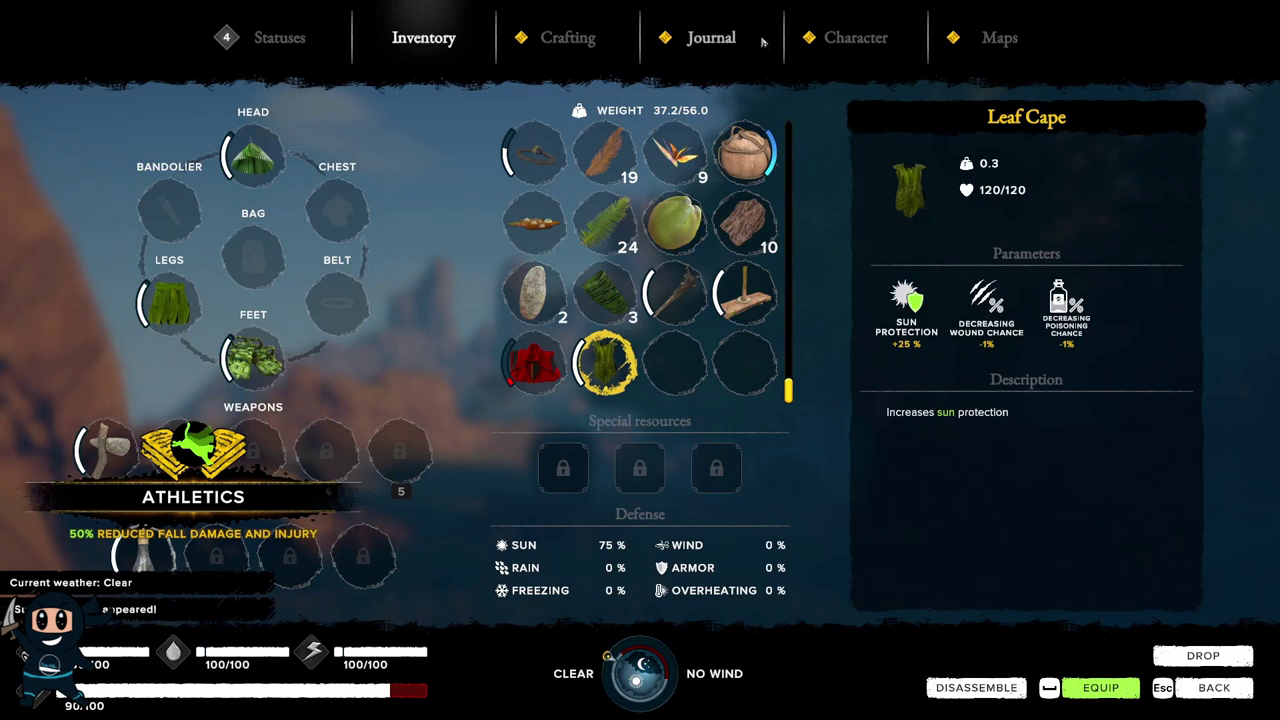
Check Athletics' newly unlocked 50% reduced fall damage effect, then return to the game world.
click(840, 37)
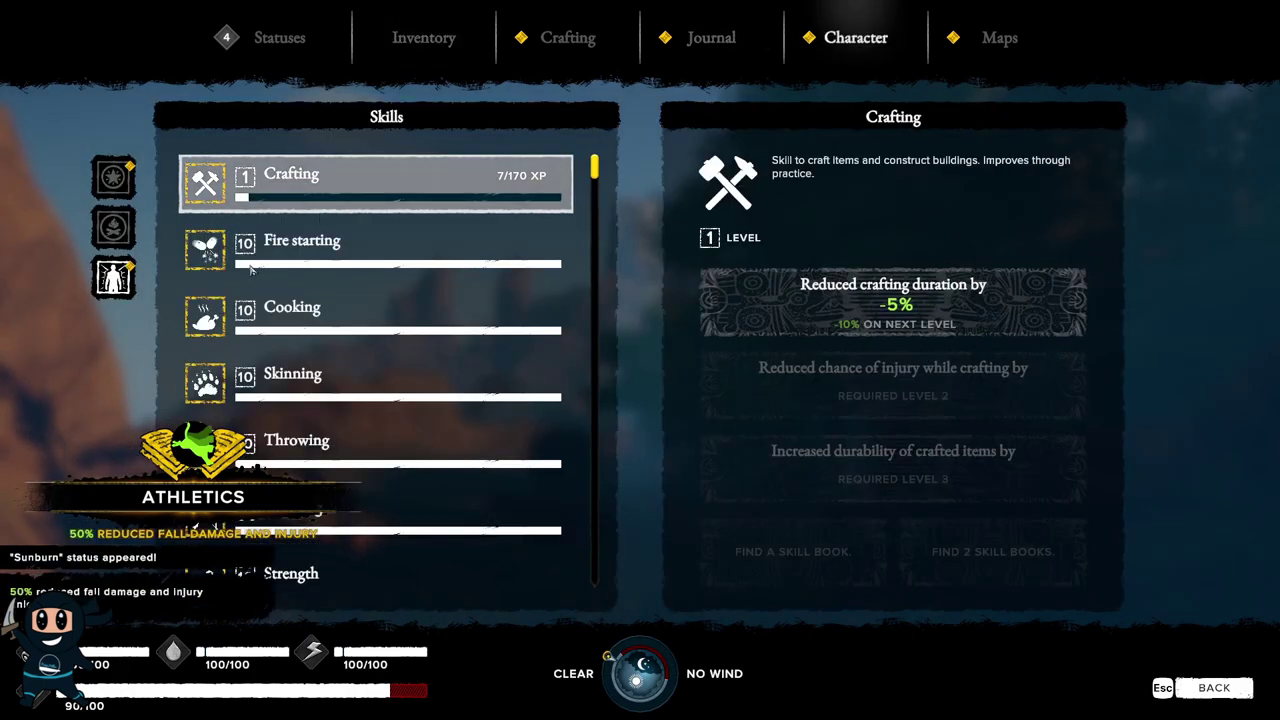
scroll(251, 268, down, 5)
click(300, 405)
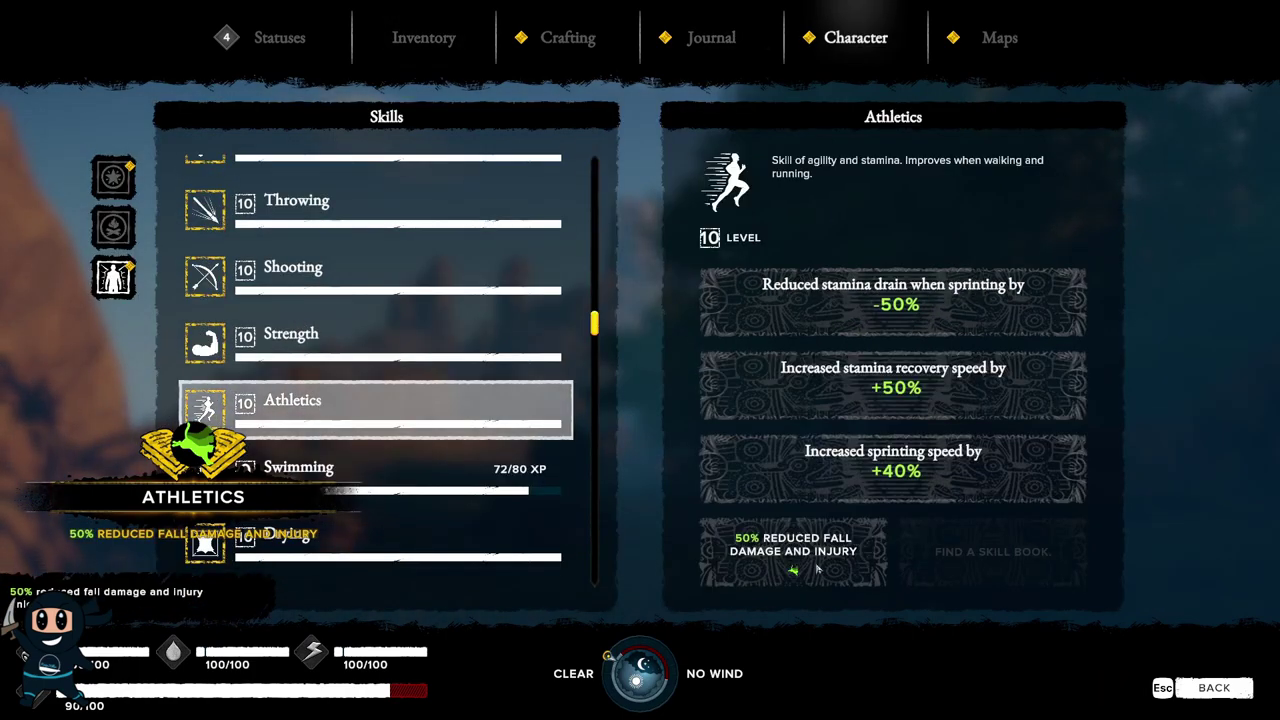
key(Escape)
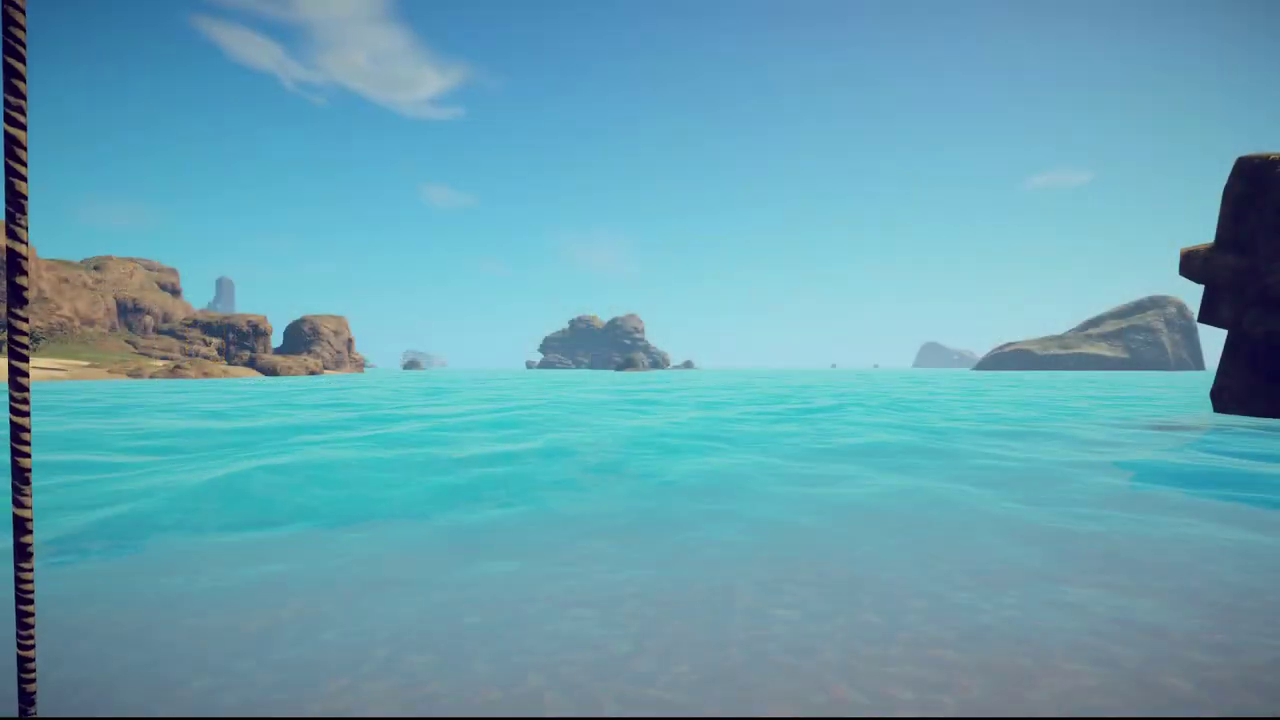